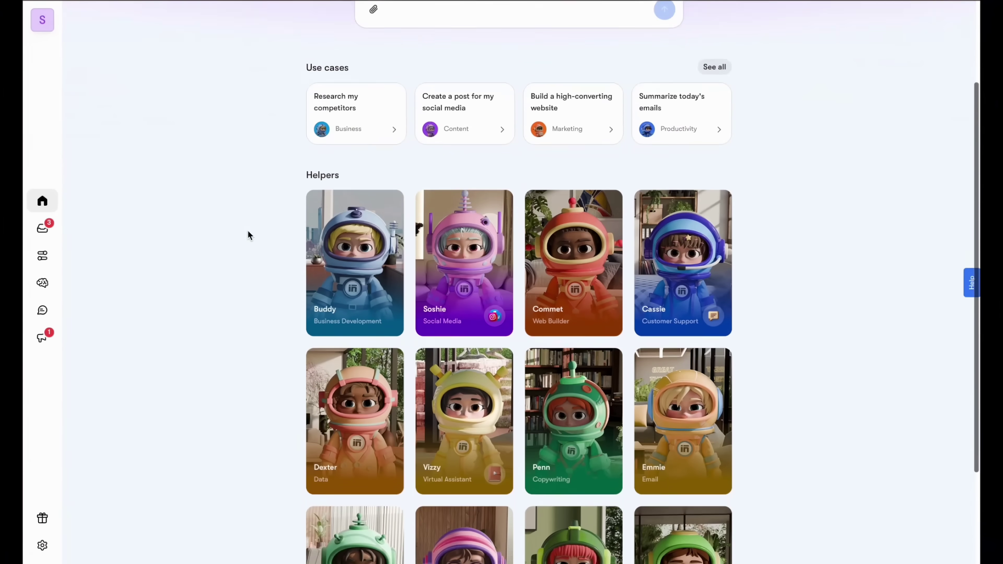
# - Take Cassie through inbox onboarding and have her draft a reply to the welcome email
pyautogui.scroll(-1, 247, 230)
pyautogui.click(711, 277)
pyautogui.click(519, 429)
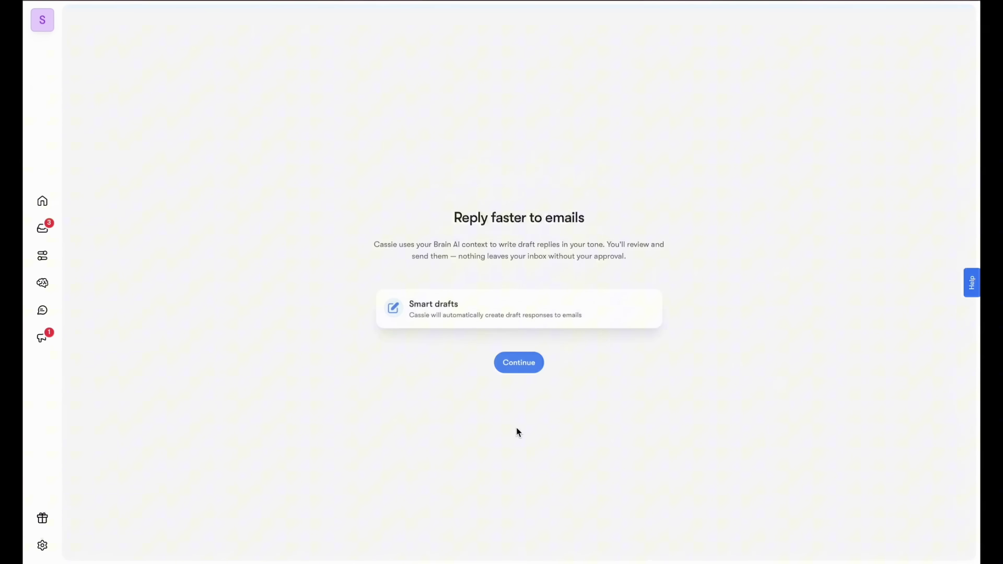
pyautogui.click(518, 361)
pyautogui.click(507, 90)
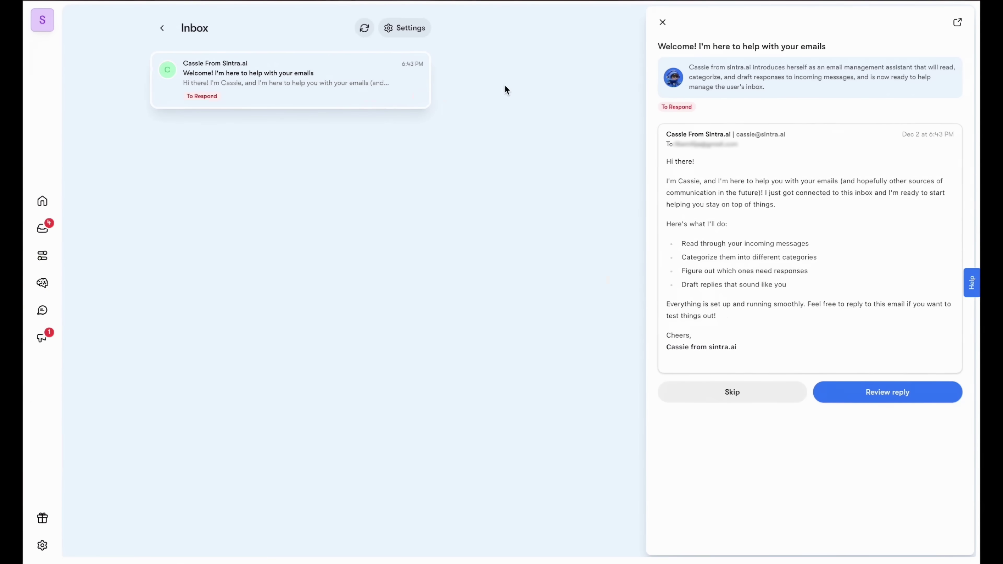
pyautogui.click(848, 397)
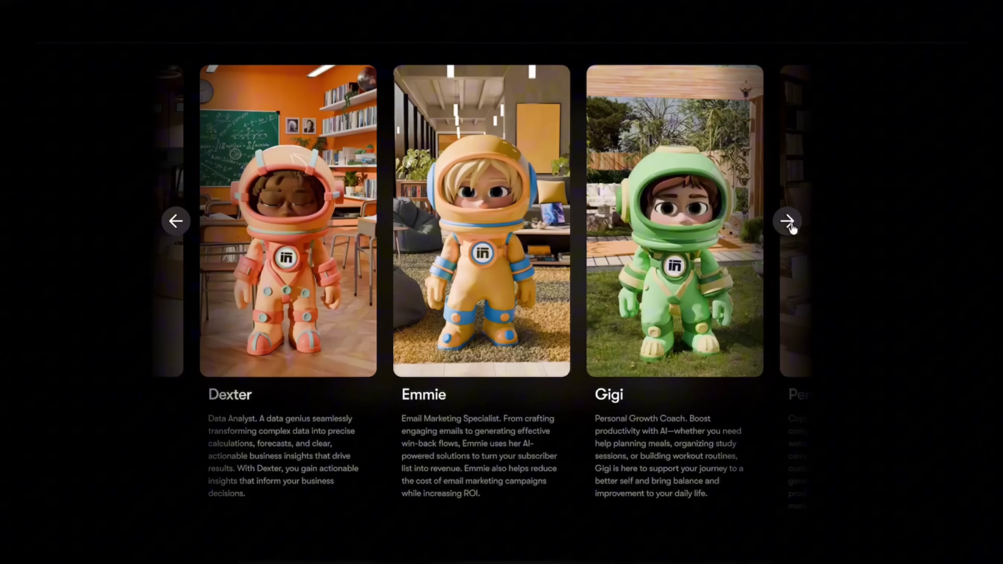
# - Advance the helper carousel profile by profile until every helper's introduction has been shown
pyautogui.click(788, 223)
pyautogui.click(787, 224)
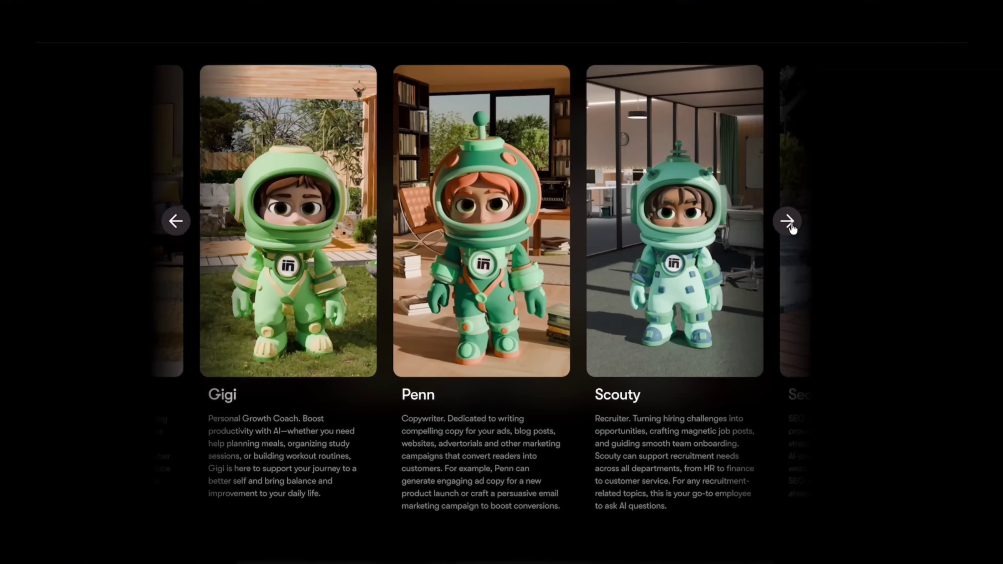
pyautogui.click(788, 223)
pyautogui.click(787, 224)
pyautogui.click(787, 223)
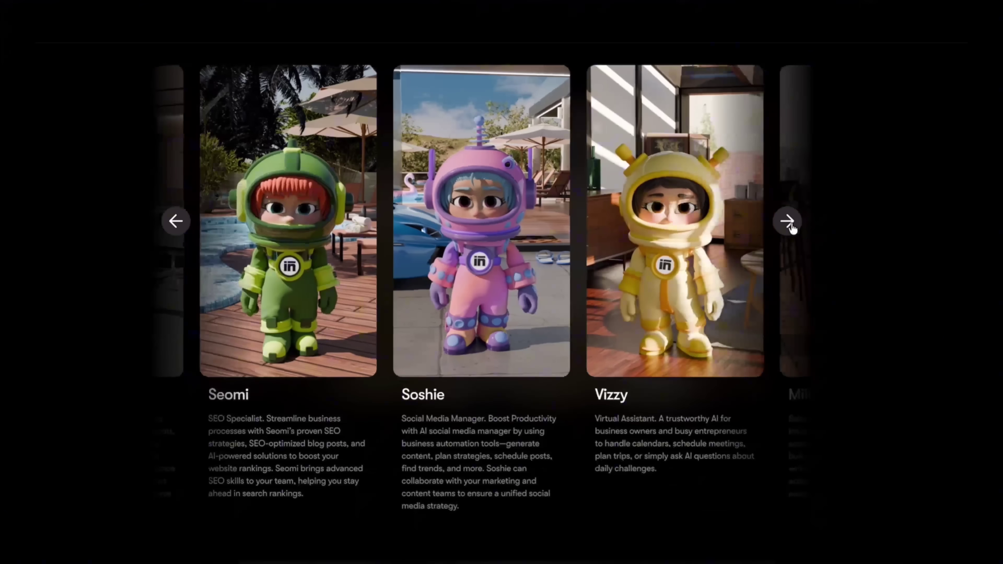
pyautogui.click(788, 224)
pyautogui.click(788, 223)
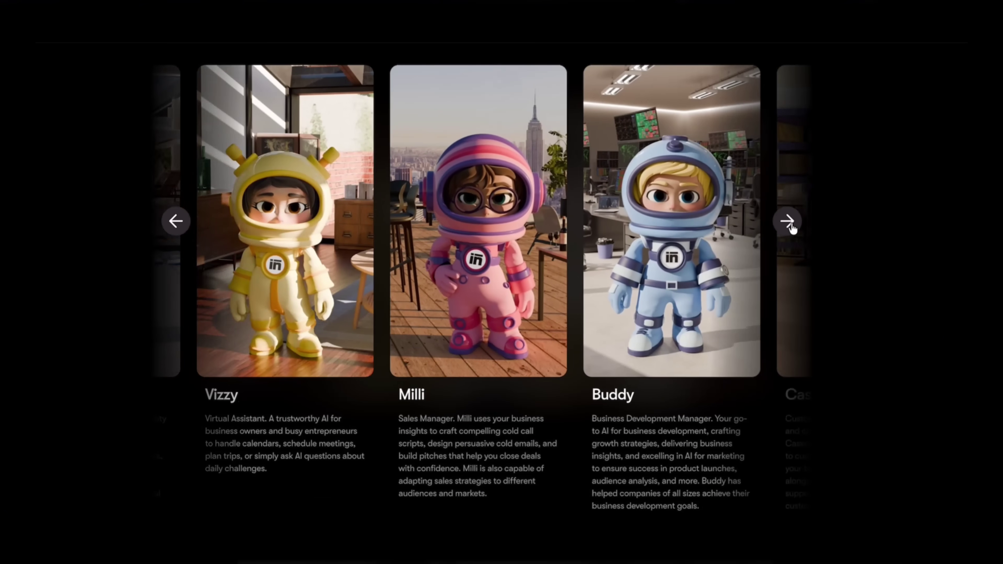
pyautogui.click(788, 224)
pyautogui.click(788, 223)
pyautogui.click(788, 223)
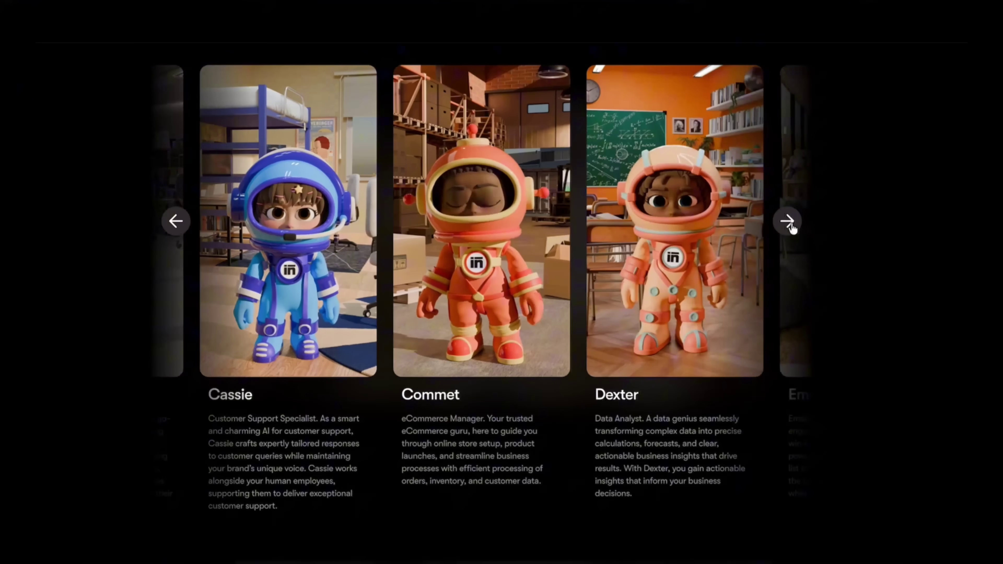
pyautogui.click(788, 223)
pyautogui.click(788, 223)
pyautogui.click(788, 223)
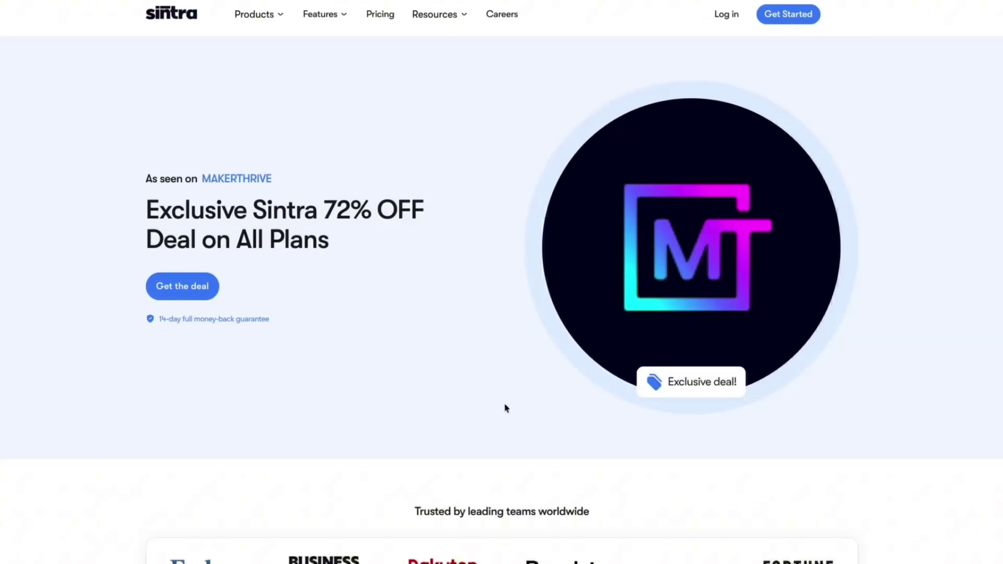
# - View the discounted plan pricing, then scroll down the deal page to the 12 AI Helpers section
pyautogui.click(154, 289)
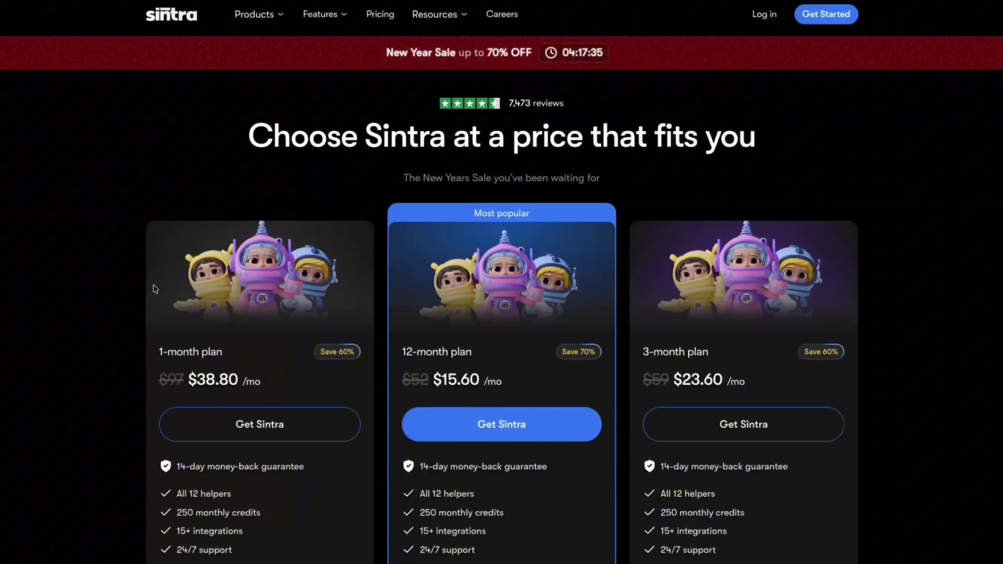
pyautogui.scroll(-2, 154, 289)
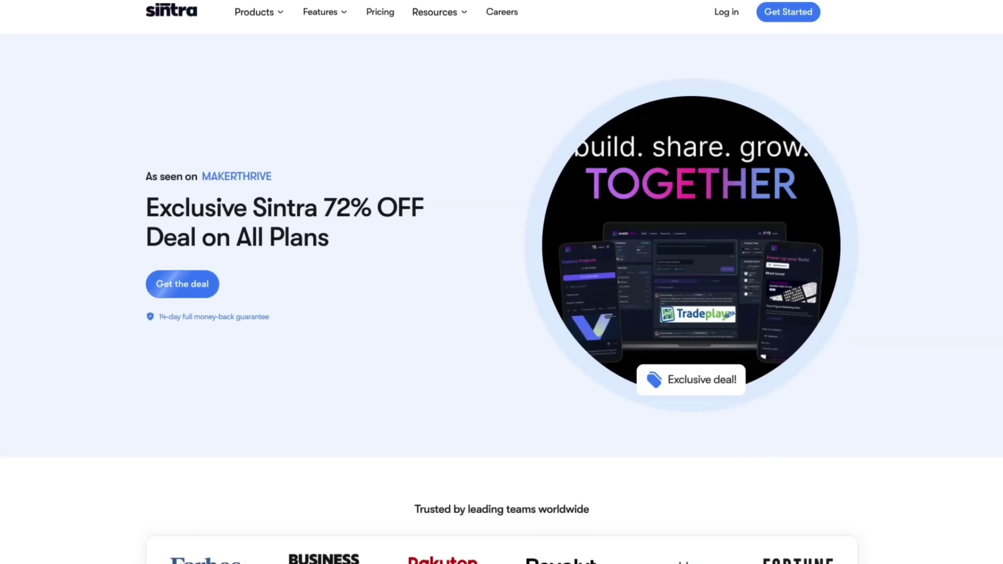
pyautogui.scroll(-8, 895, 417)
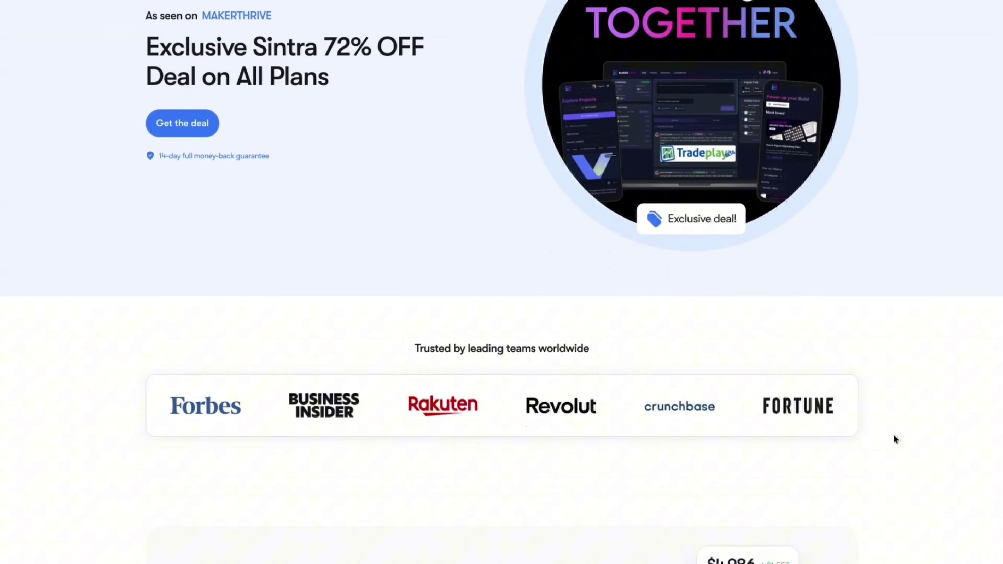
pyautogui.scroll(-3, 894, 439)
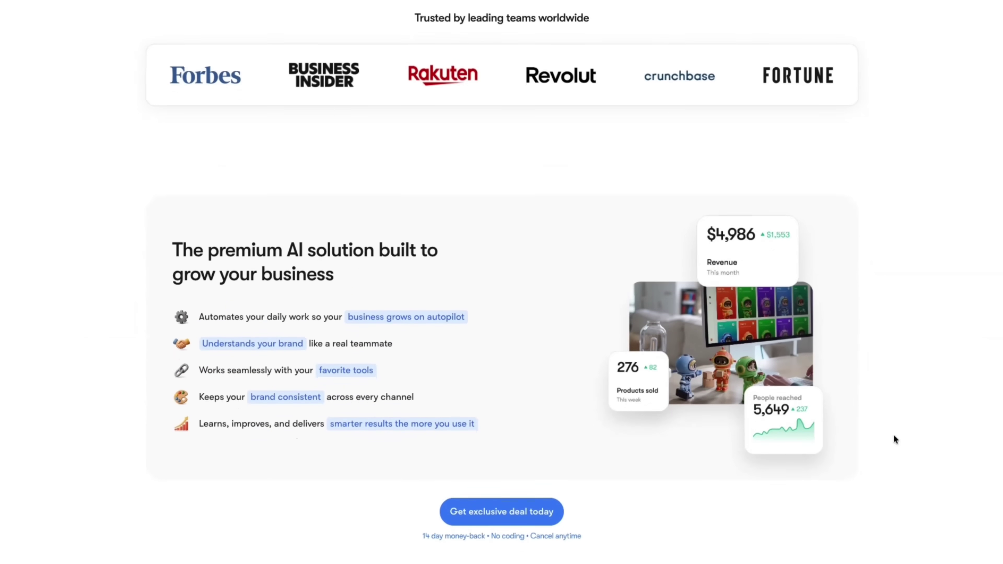
pyautogui.scroll(-6, 894, 439)
pyautogui.scroll(-5, 893, 434)
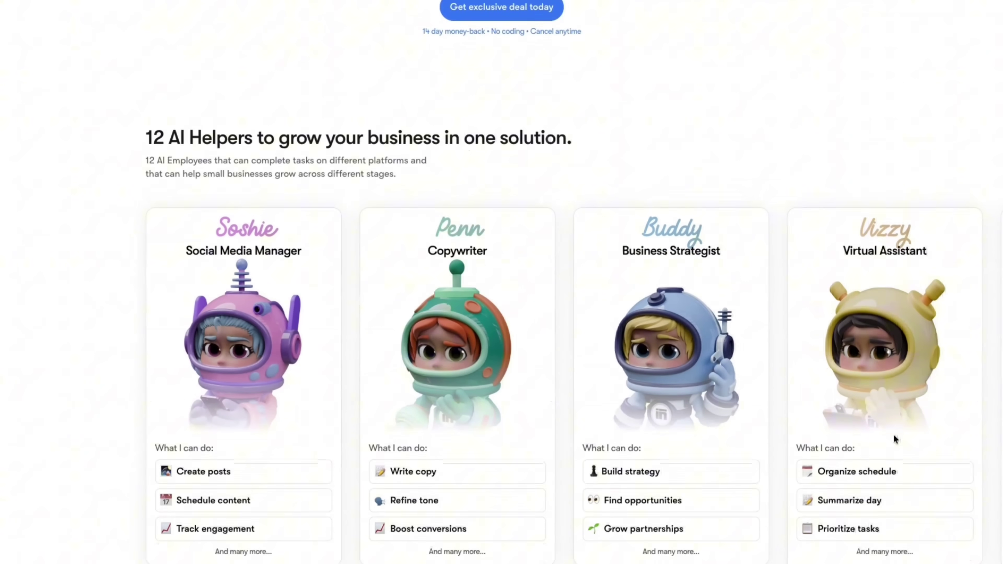
pyautogui.scroll(-3, 893, 434)
# - Reveal the remaining helper cards: Commet, Seomi, Cassie, Milli, Emmie, Dexter, Gigi and Scouty
pyautogui.click(844, 514)
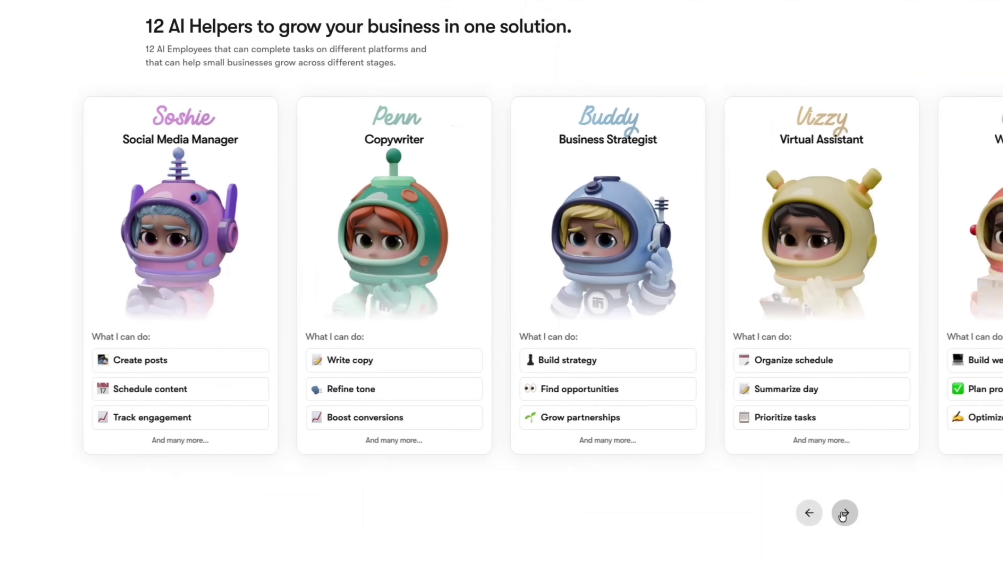
pyautogui.click(843, 513)
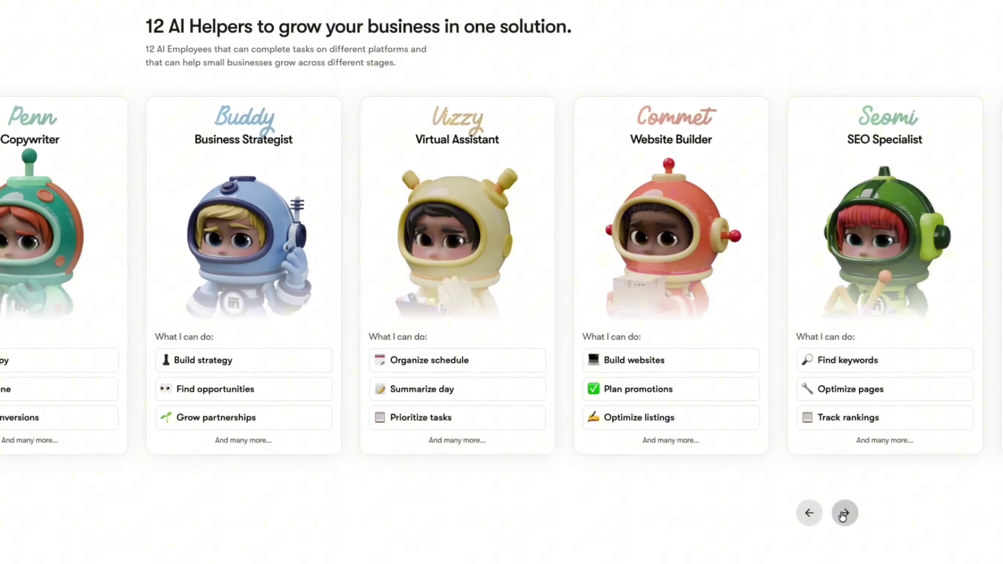
pyautogui.click(844, 513)
pyautogui.click(844, 514)
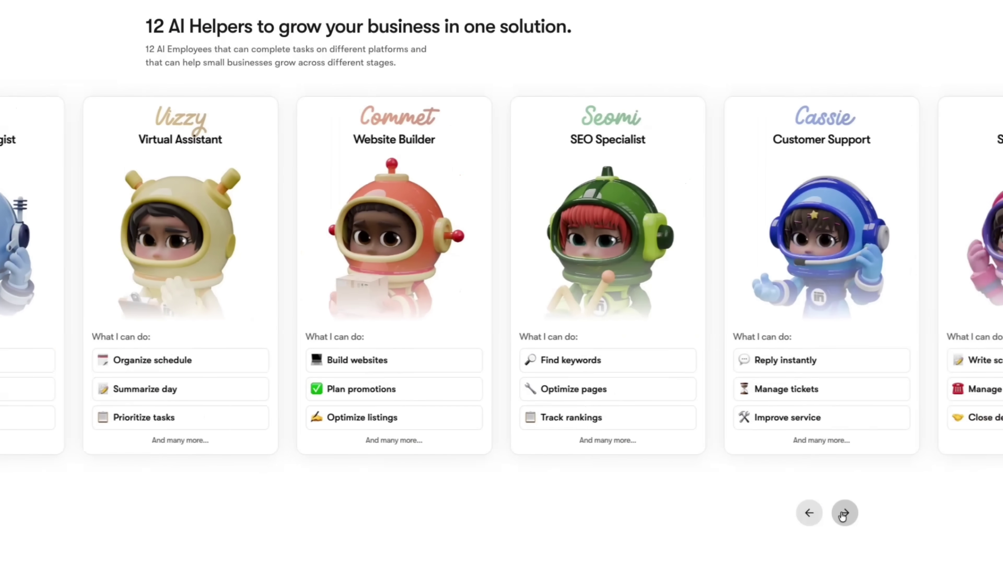
pyautogui.click(843, 513)
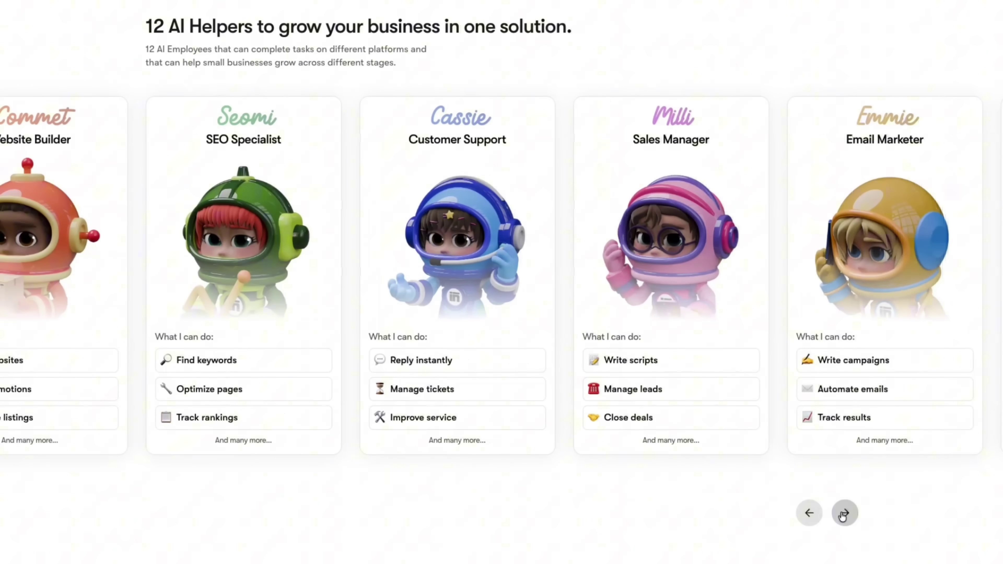
pyautogui.click(844, 513)
pyautogui.click(844, 514)
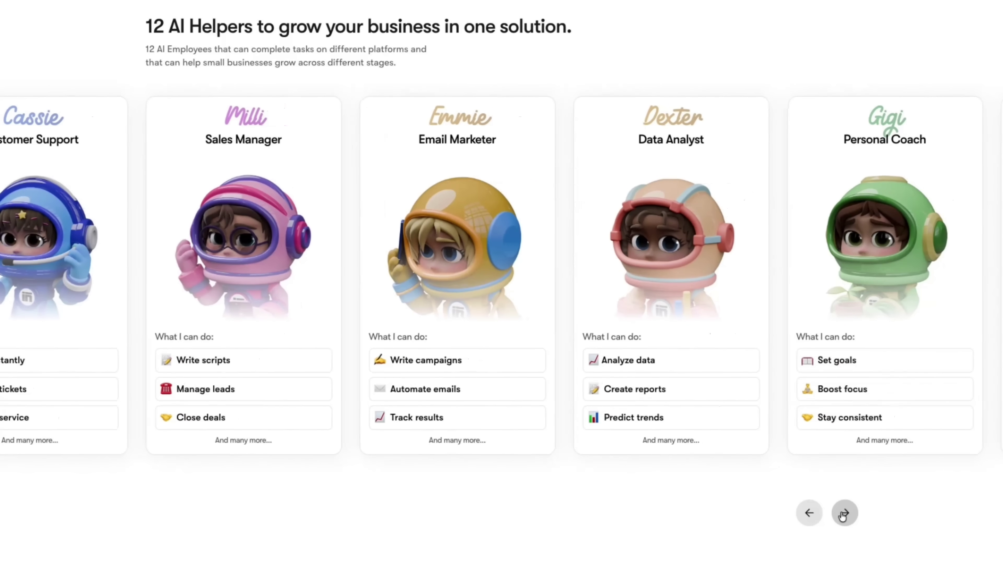
pyautogui.click(844, 513)
# - Scroll down the deal page to the Real Thoughts customer reviews
pyautogui.scroll(-6, 841, 513)
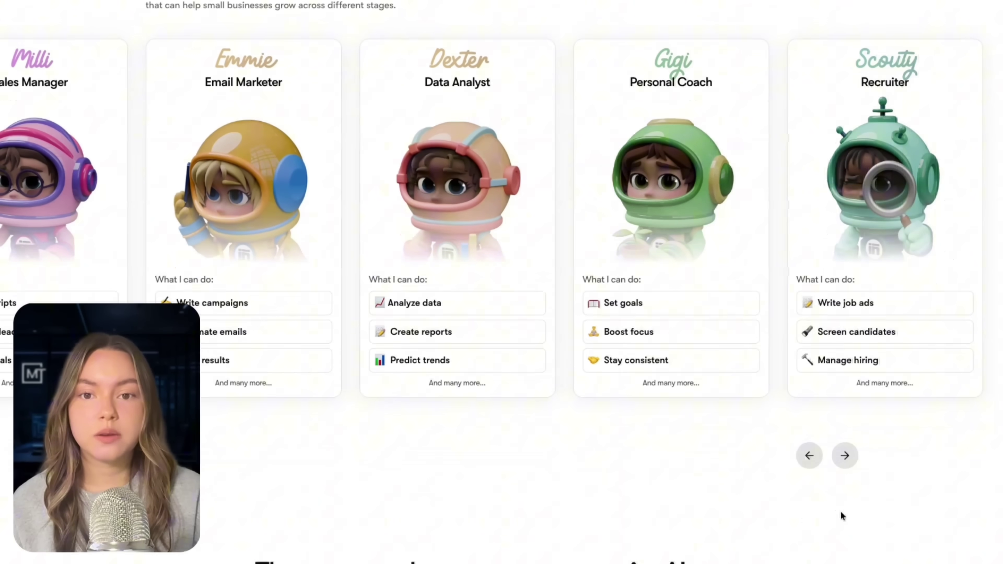
pyautogui.scroll(-4, 841, 512)
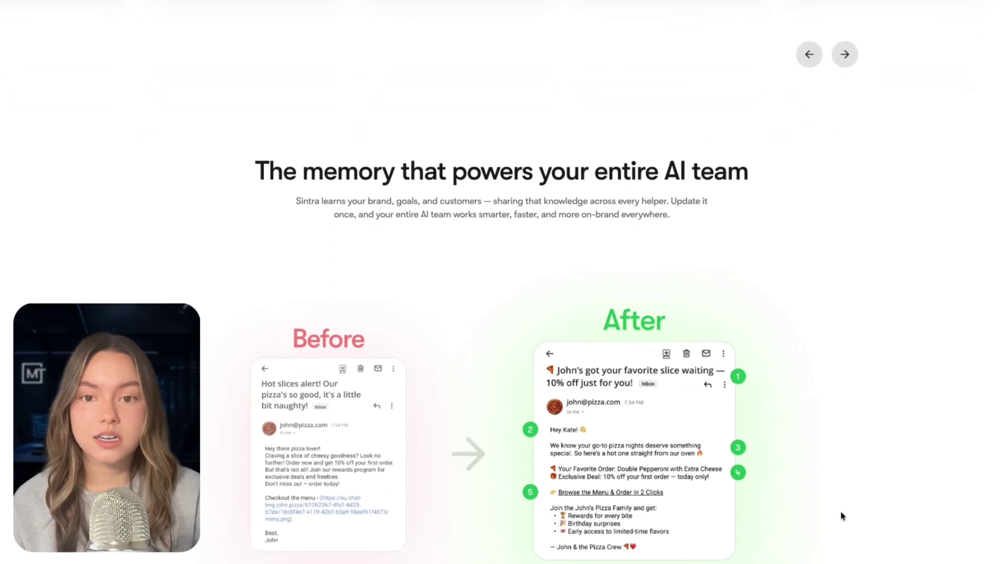
pyautogui.scroll(-3, 840, 512)
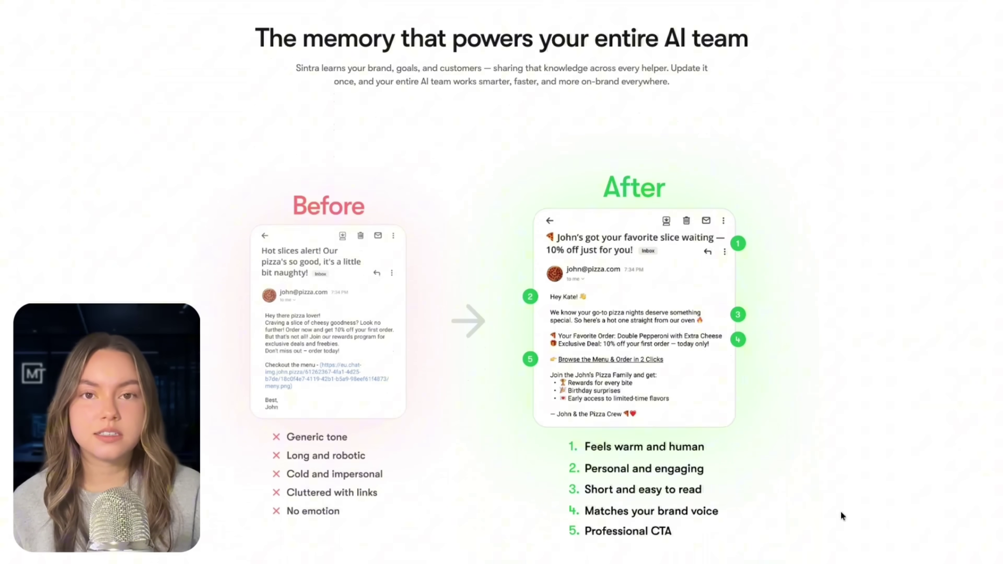
pyautogui.scroll(-6, 841, 511)
pyautogui.scroll(-5, 841, 512)
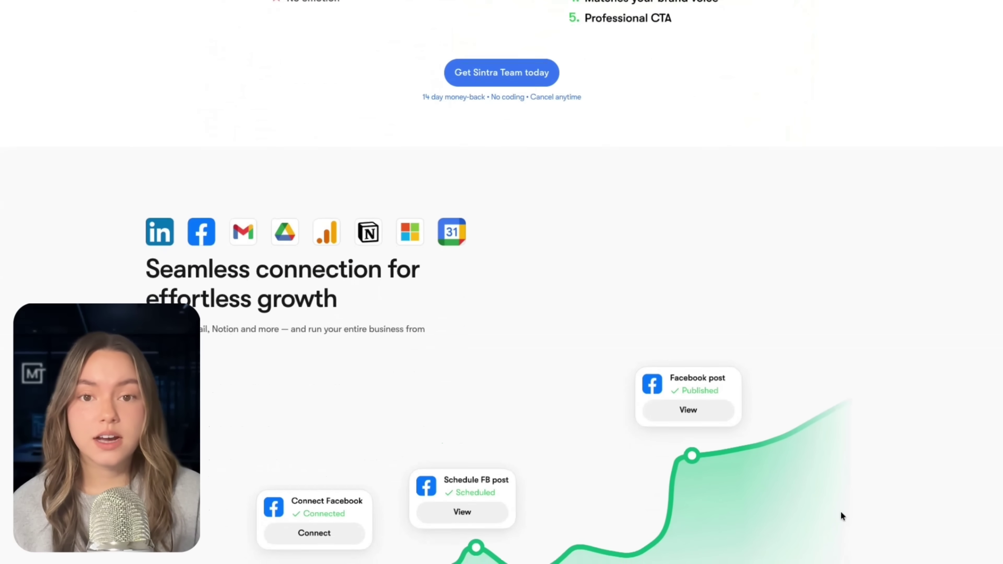
pyautogui.scroll(-4, 841, 511)
pyautogui.scroll(-10, 840, 512)
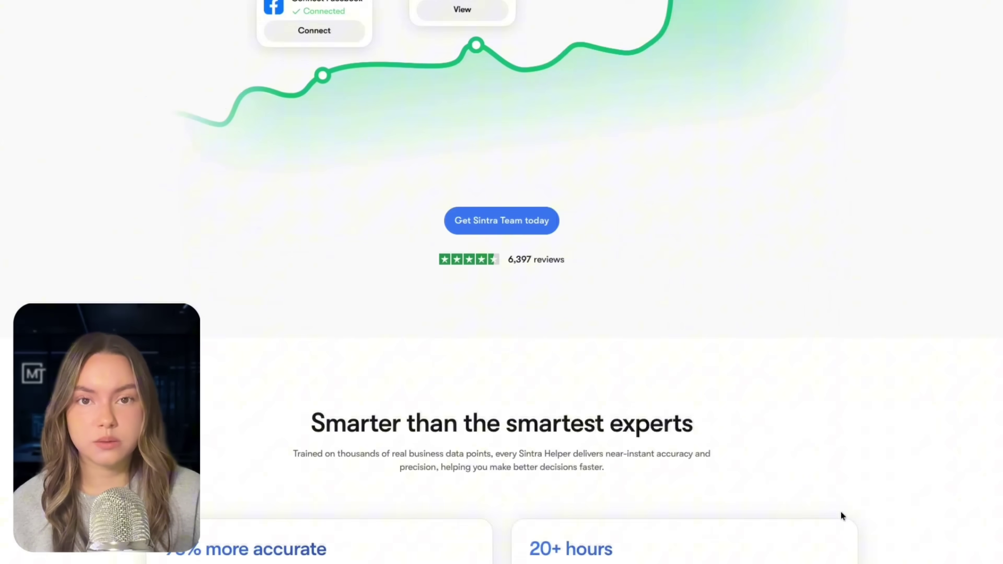
pyautogui.scroll(-4, 841, 512)
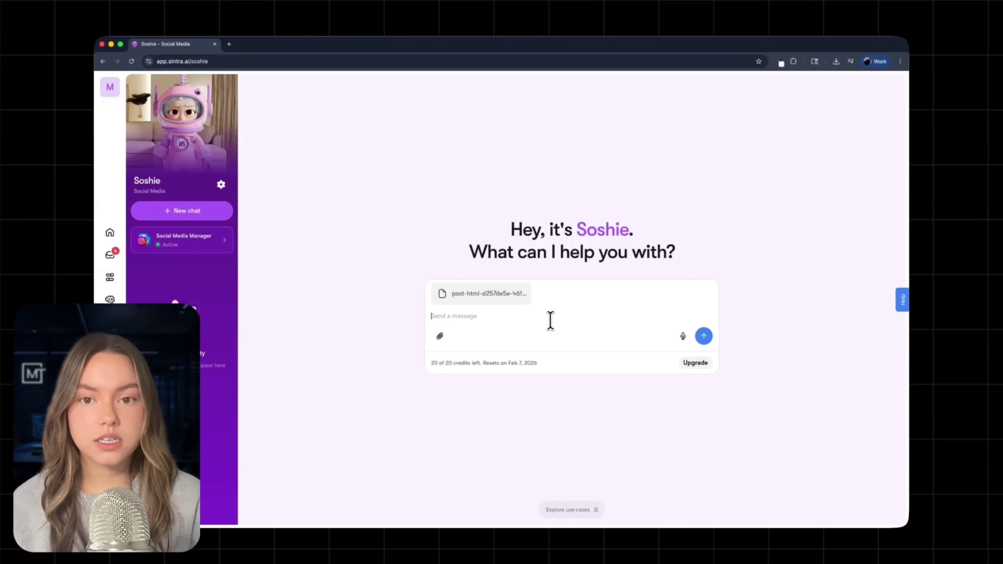
# - Send Soshie the prompt to turn the attached newsletter into an X thread, LinkedIn post and YouTube description
pyautogui.write('Take the content below and repurpose it into: 1. A short X thread (3-5 tweets) 2. A LinkedIn post with a professional but conversational tone 3. A YouTube description under 120 words  Keep it concise, human, and non-salesy.')
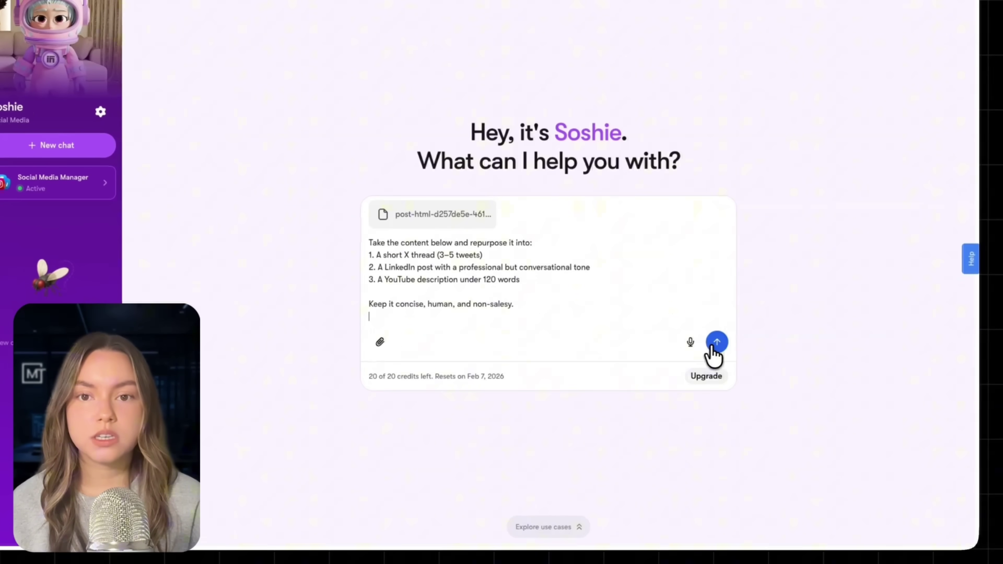
pyautogui.click(704, 363)
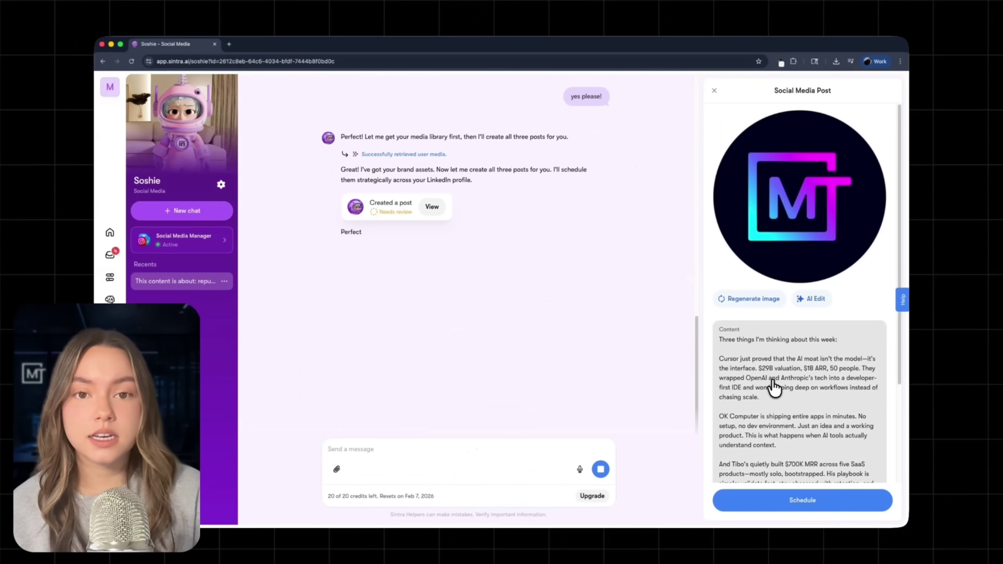
# - Set the LinkedIn post's publish time to Jan 16, 2026, 7:00 AM and schedule it
pyautogui.scroll(-3, 857, 391)
pyautogui.scroll(-5, 857, 393)
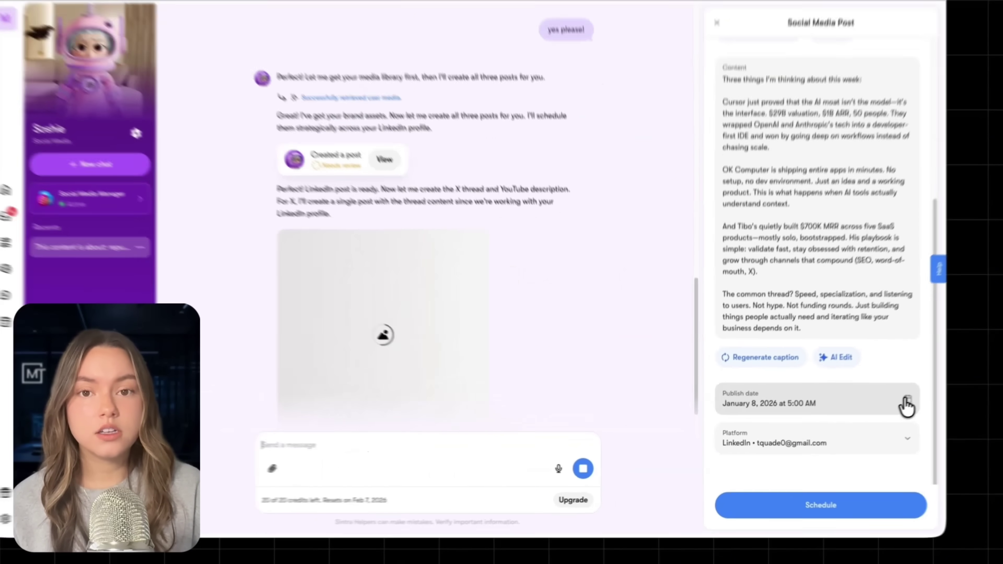
pyautogui.click(873, 415)
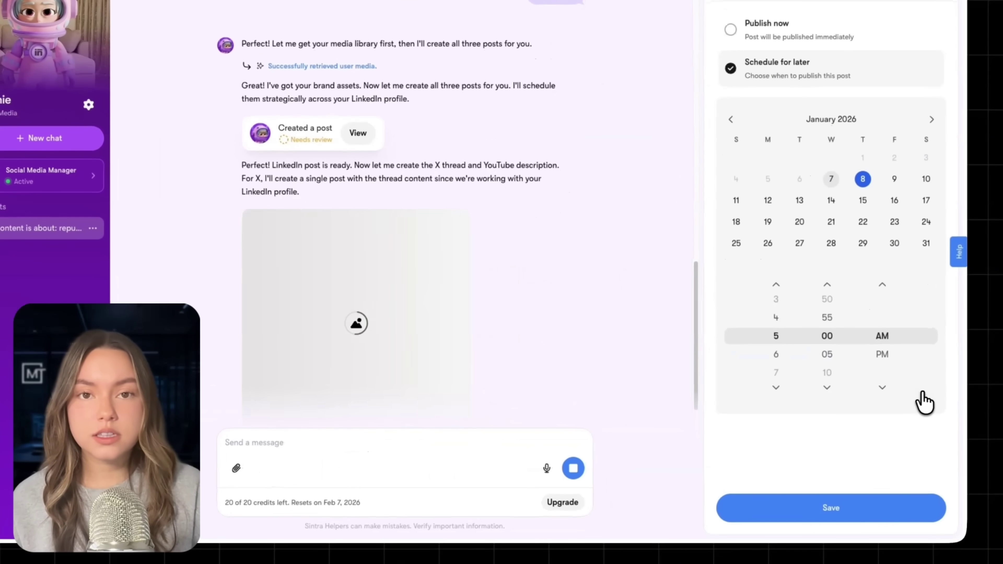
pyautogui.click(895, 200)
pyautogui.click(775, 387)
pyautogui.click(776, 387)
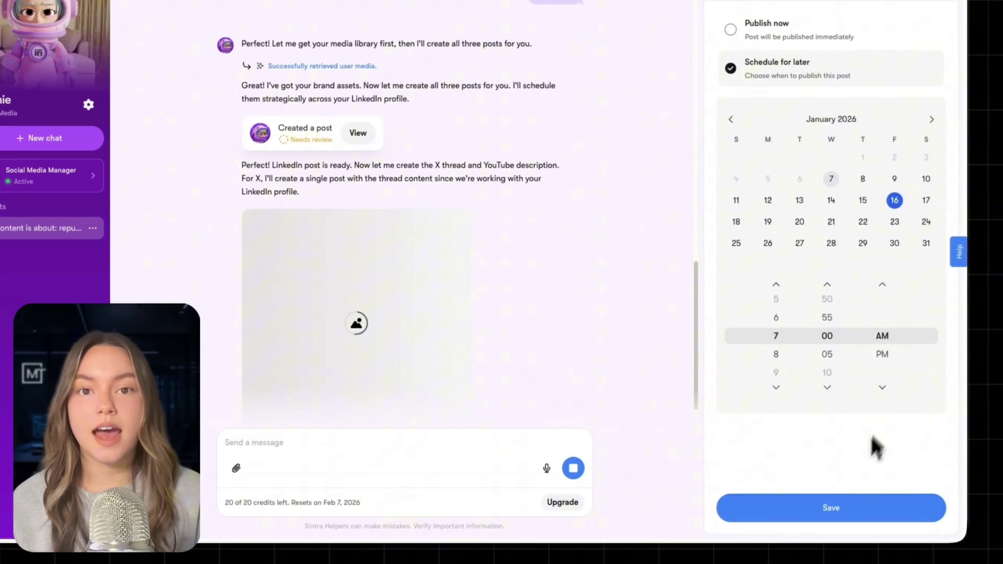
pyautogui.click(846, 510)
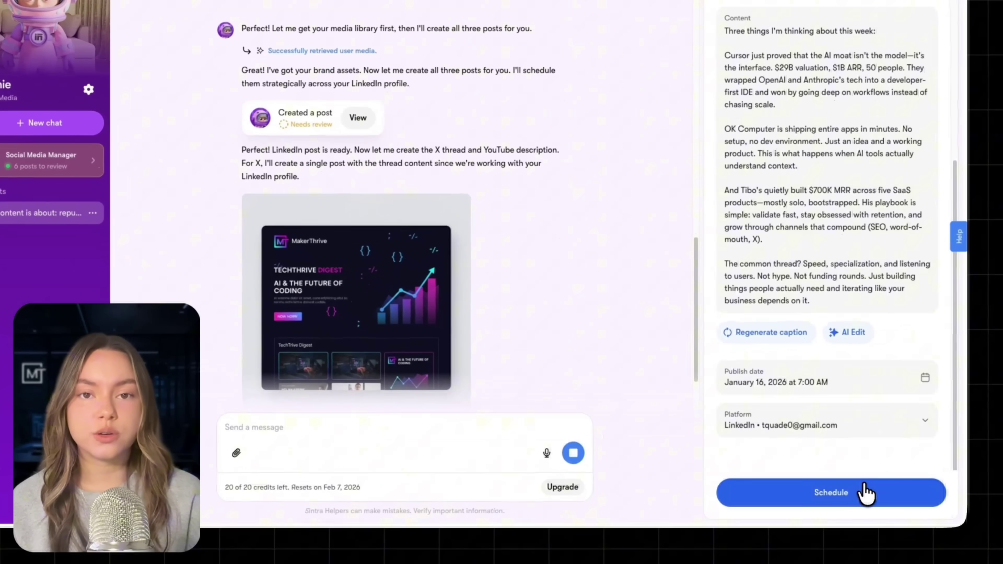
pyautogui.click(864, 493)
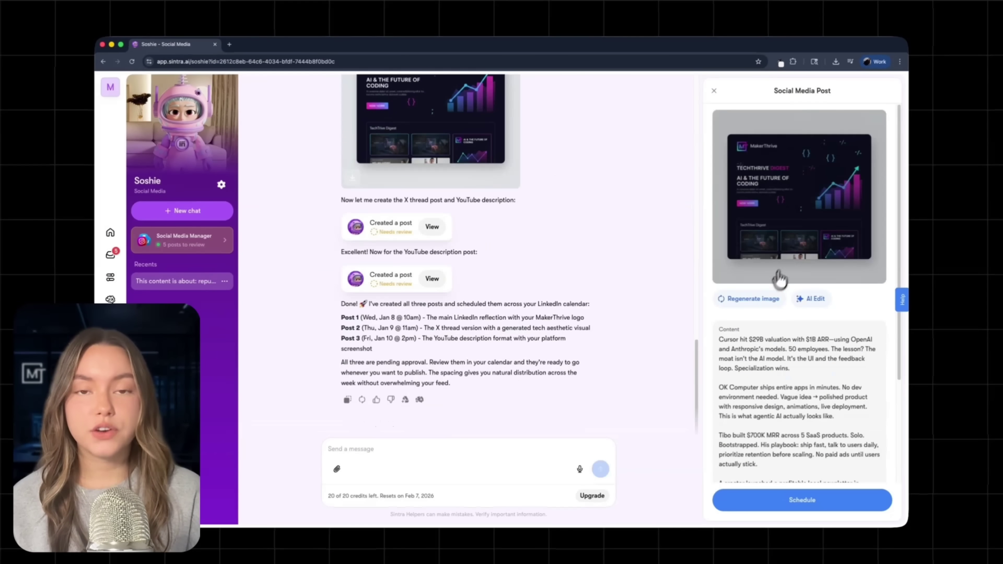
# - Regenerate the January 10 post's image so it reads 'build. share. grow. TOGETHER.' and review the caption
pyautogui.click(754, 298)
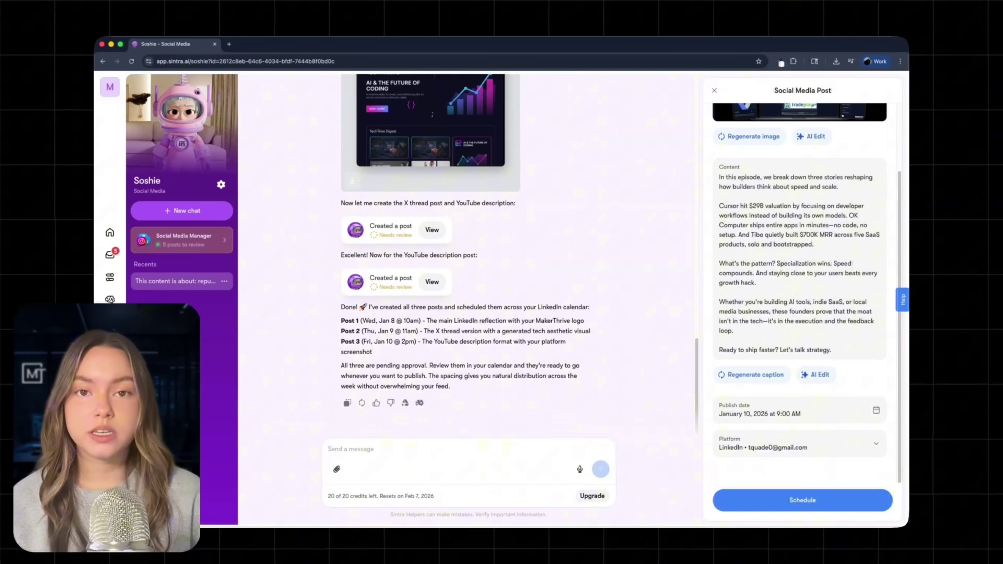
pyautogui.click(525, 392)
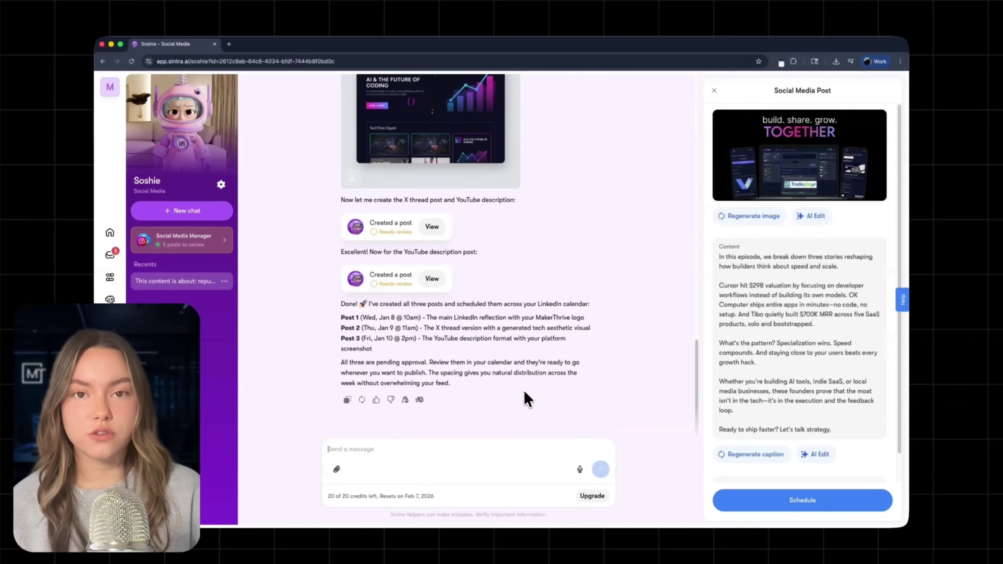
pyautogui.scroll(-3, 766, 349)
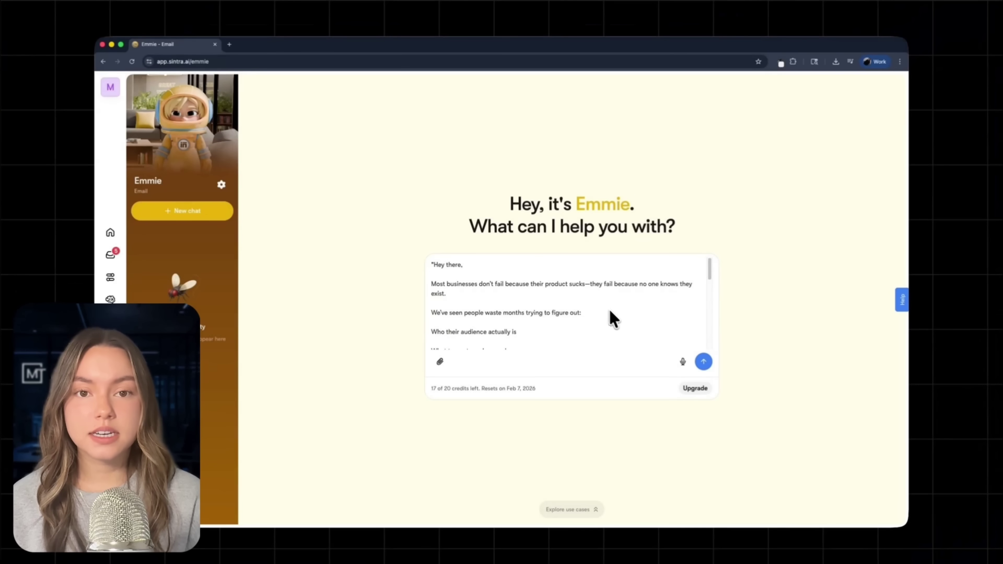
# - Send Emmie the pasted email with instructions to make it clearer and more engaging, same tone, no buzzwords
pyautogui.scroll(-4, 618, 325)
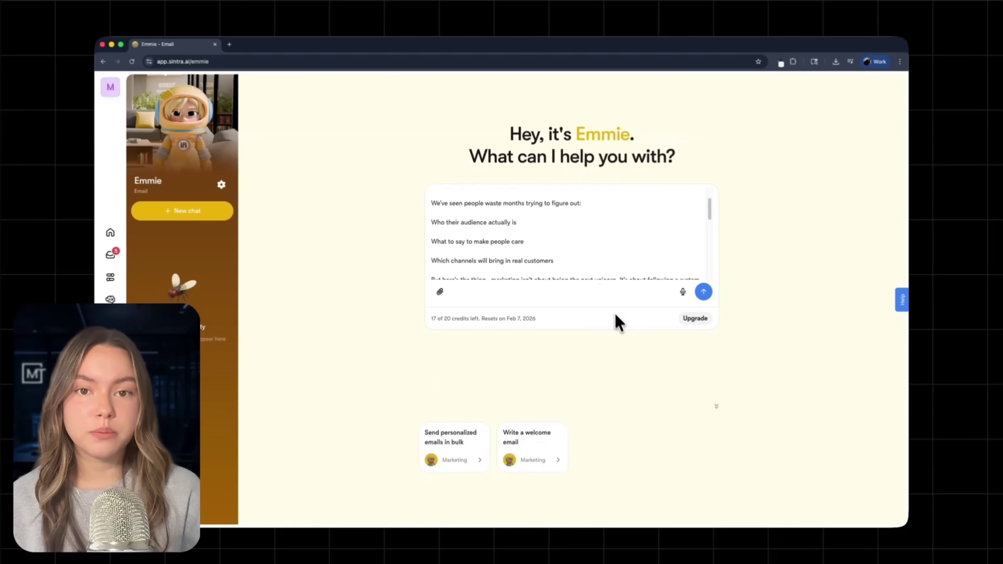
pyautogui.scroll(-10, 599, 252)
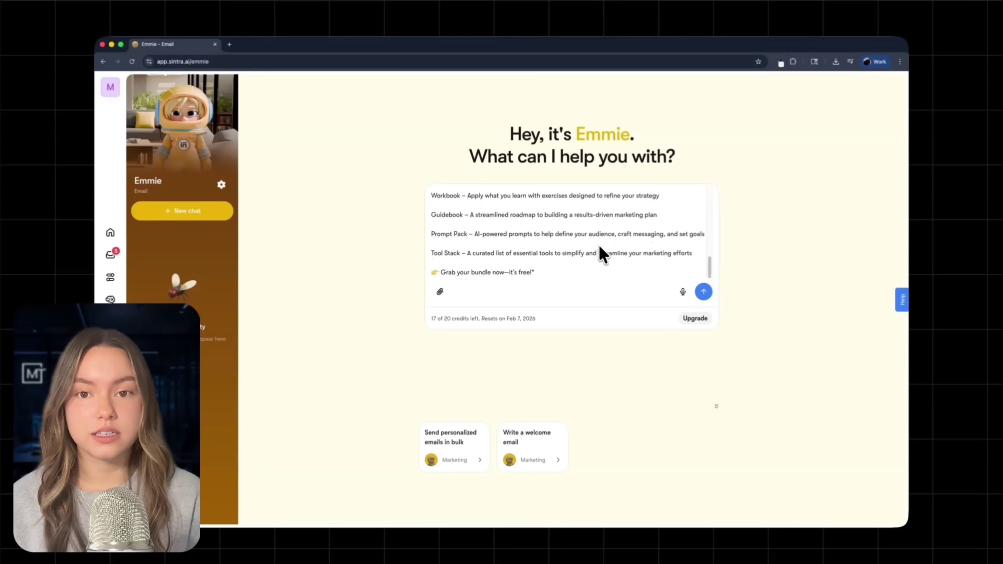
pyautogui.scroll(10, 600, 255)
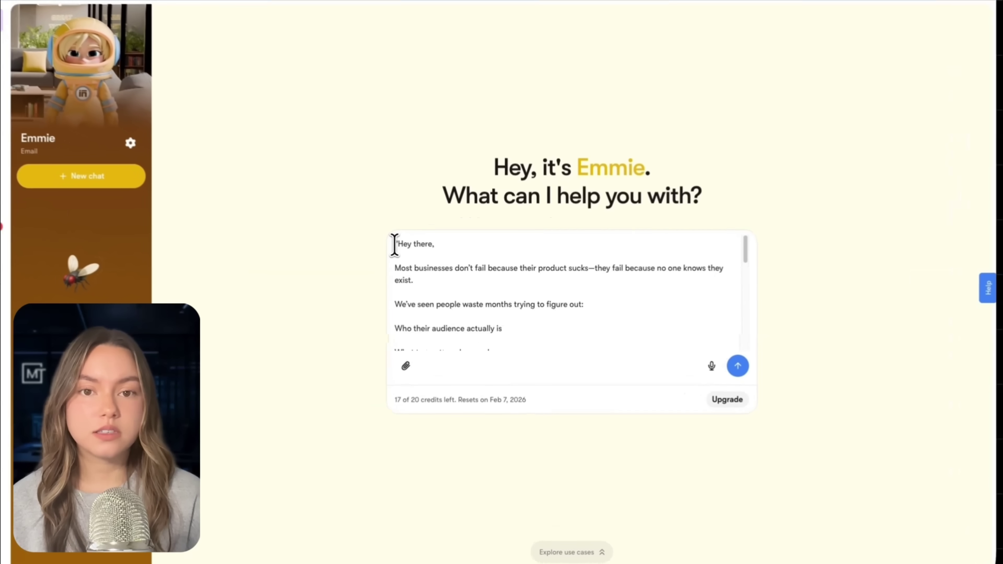
pyautogui.press('Return')
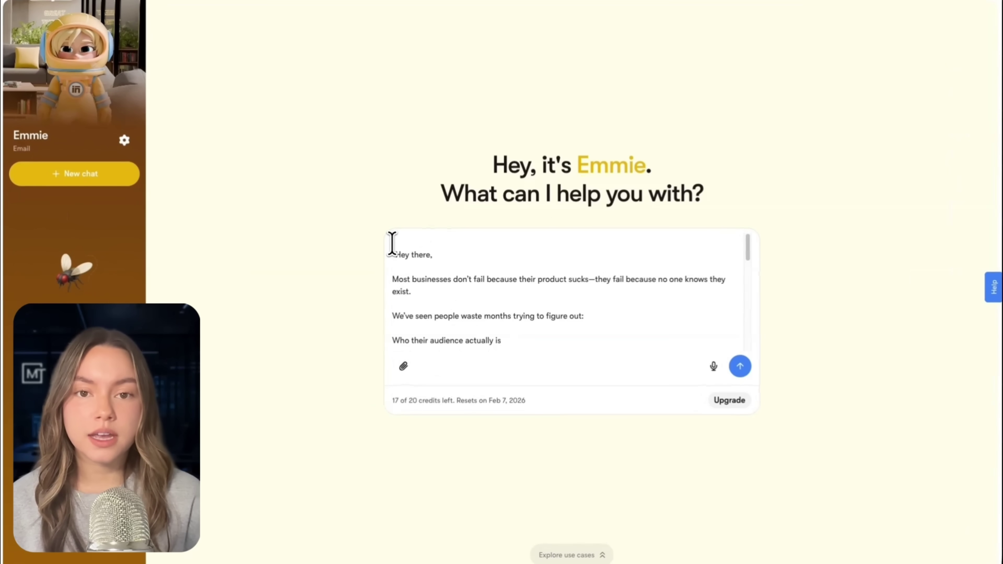
pyautogui.write('Rewrite this email to be clearer and more engaging while keeping my original tone. Avoid hype or buzzwords.')
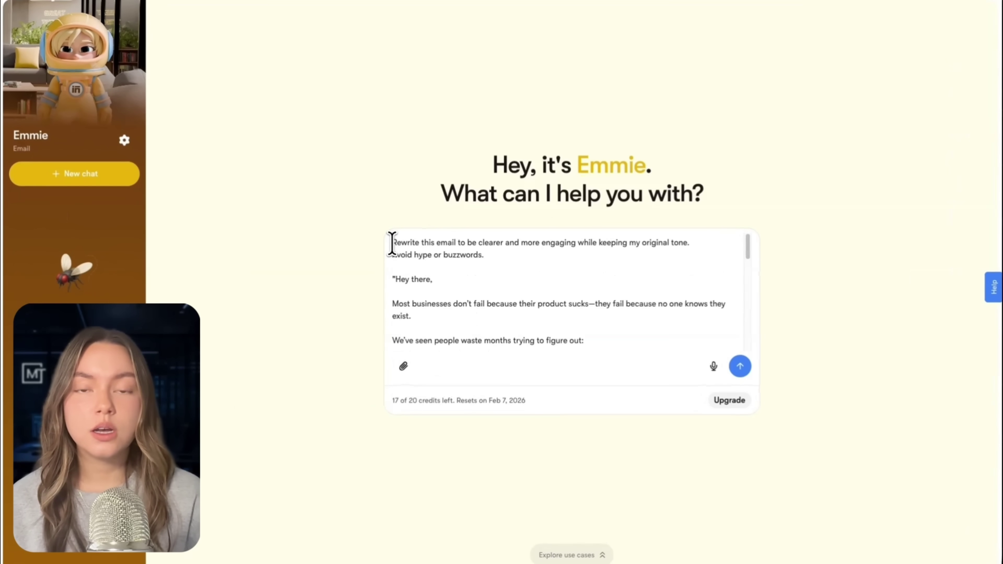
pyautogui.click(741, 370)
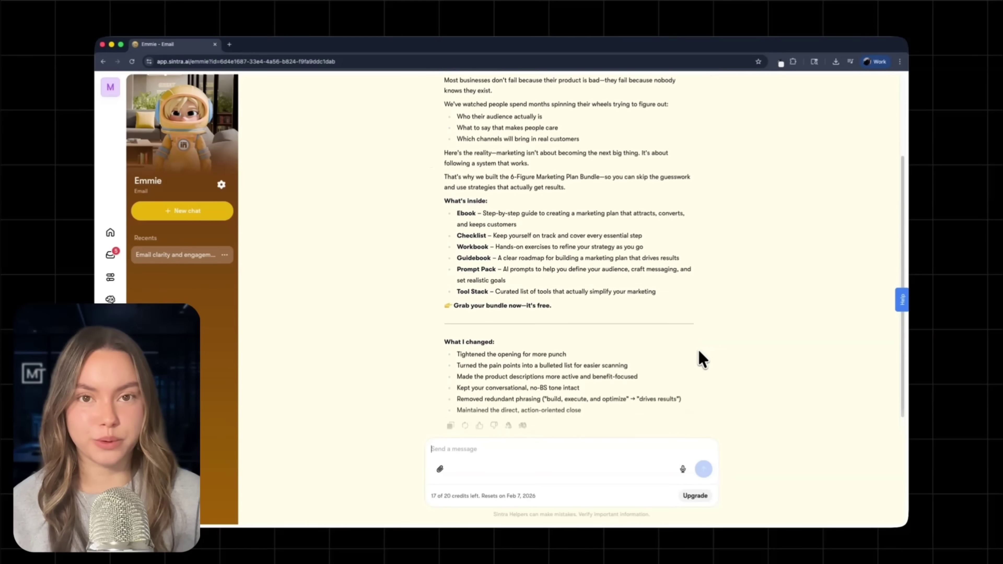
# - Ask Emmie for three curiosity-driven, non-clickbait alternative subject lines
pyautogui.write('Now give me 3 alternative subject lines that are curiosity-driven but not clickbait.')
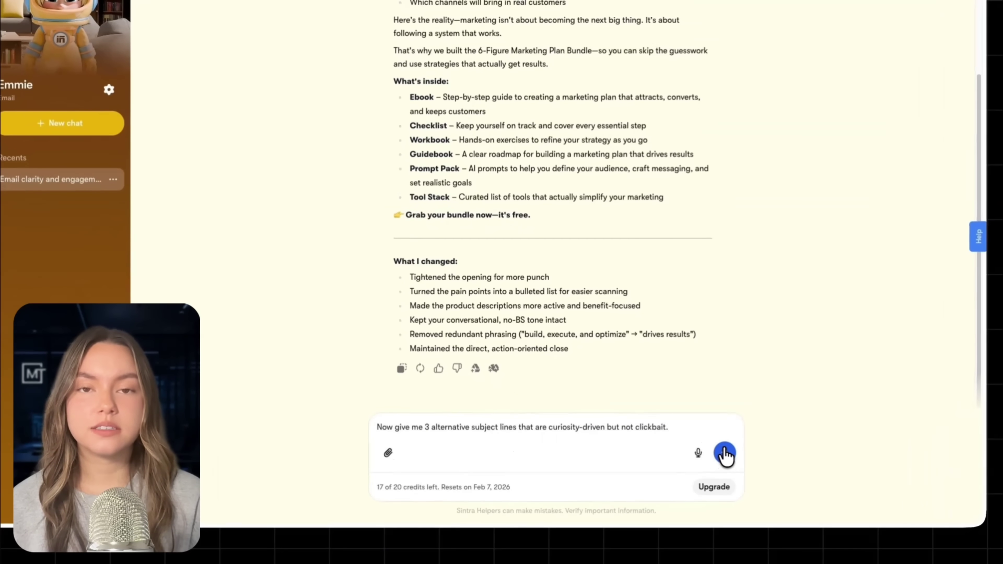
pyautogui.click(725, 453)
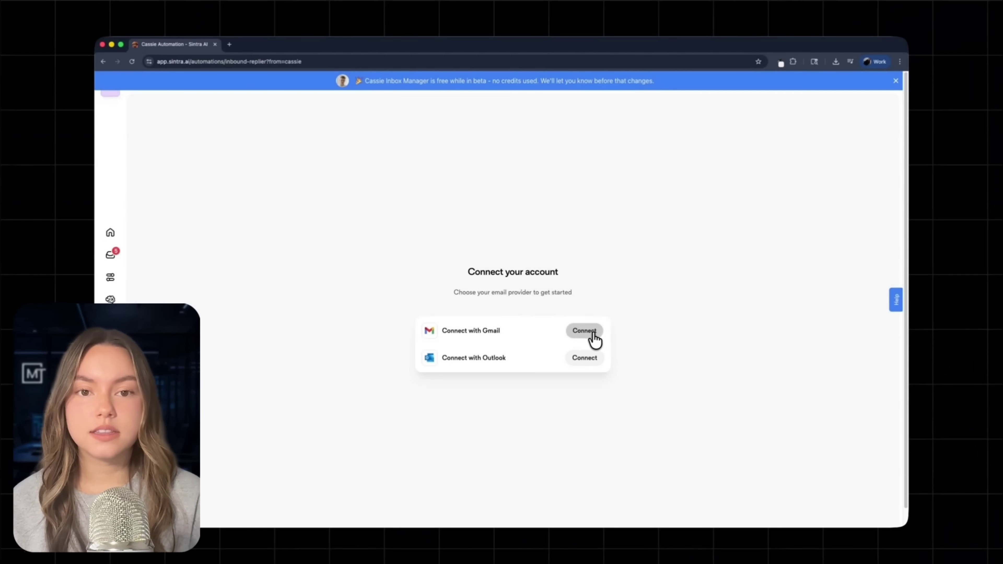
# - Connect a Google account's Gmail to Cassie and allow it mail access
pyautogui.click(592, 342)
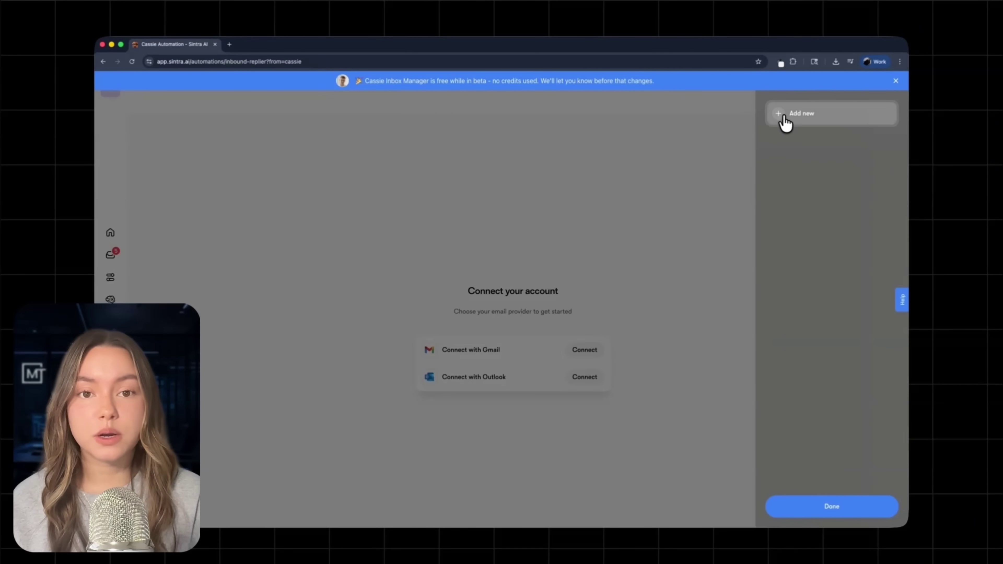
pyautogui.click(783, 126)
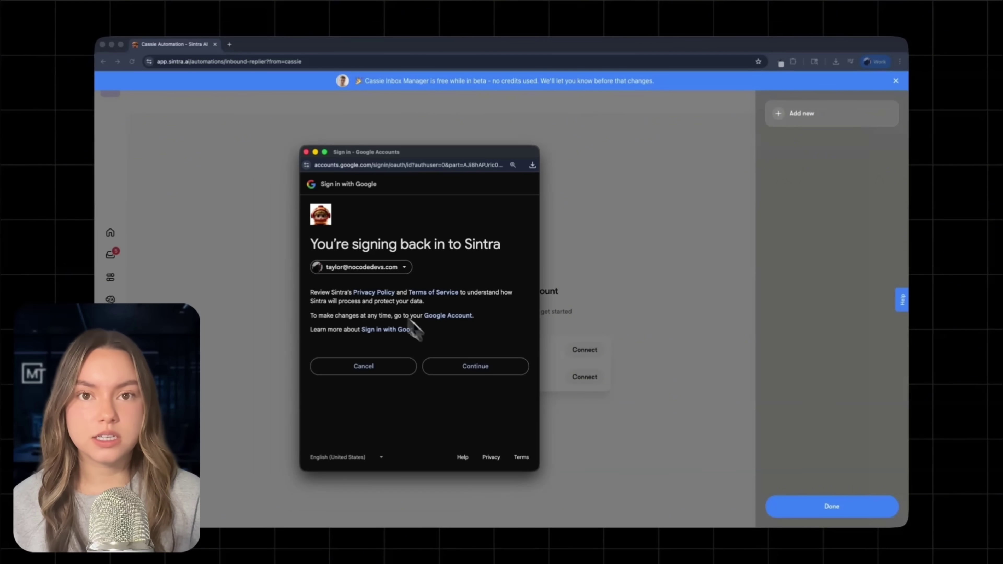
pyautogui.click(467, 367)
pyautogui.click(513, 424)
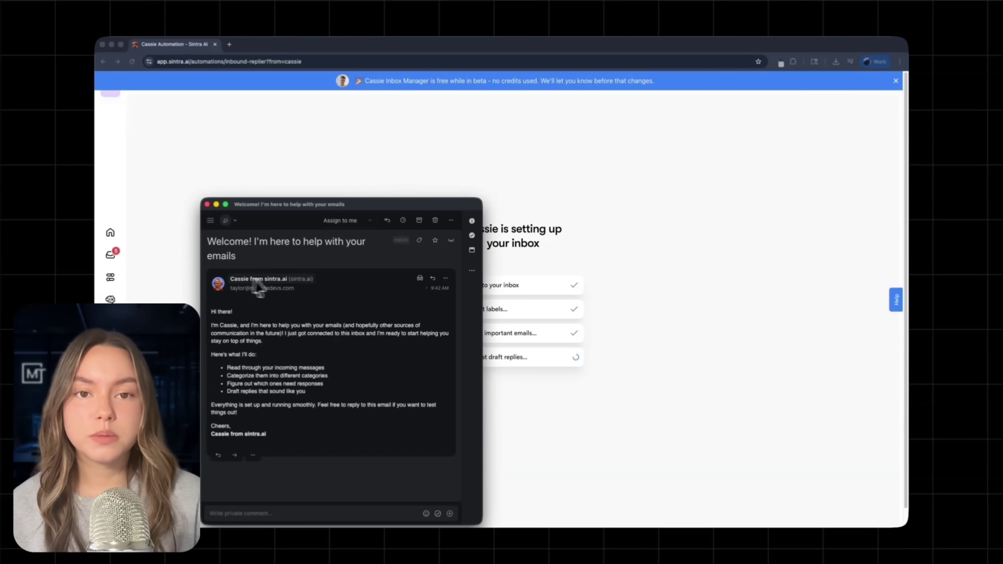
# - Reply to the welcome email with a short greeting saying you're glad to have the sender on your team
pyautogui.moveTo(370, 203); pyautogui.dragTo(398, 162)
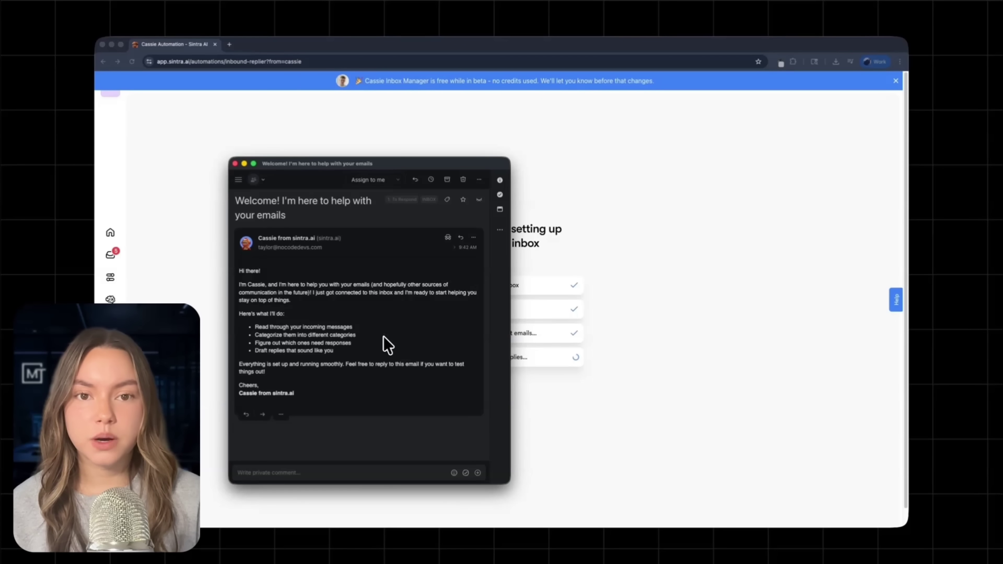
pyautogui.click(247, 414)
pyautogui.write('Hi Cass')
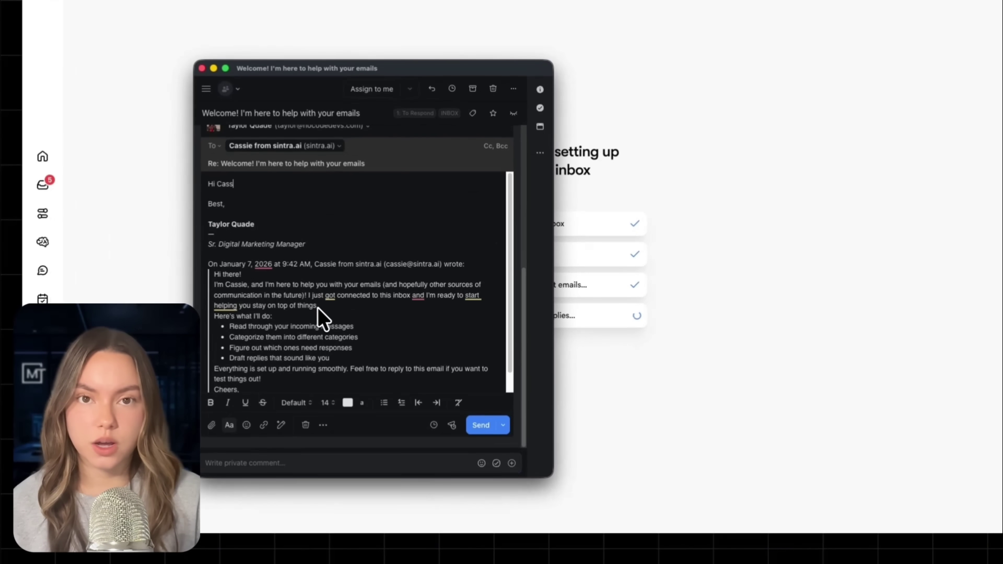
pyautogui.write('ie! Glad to have you on my team!')
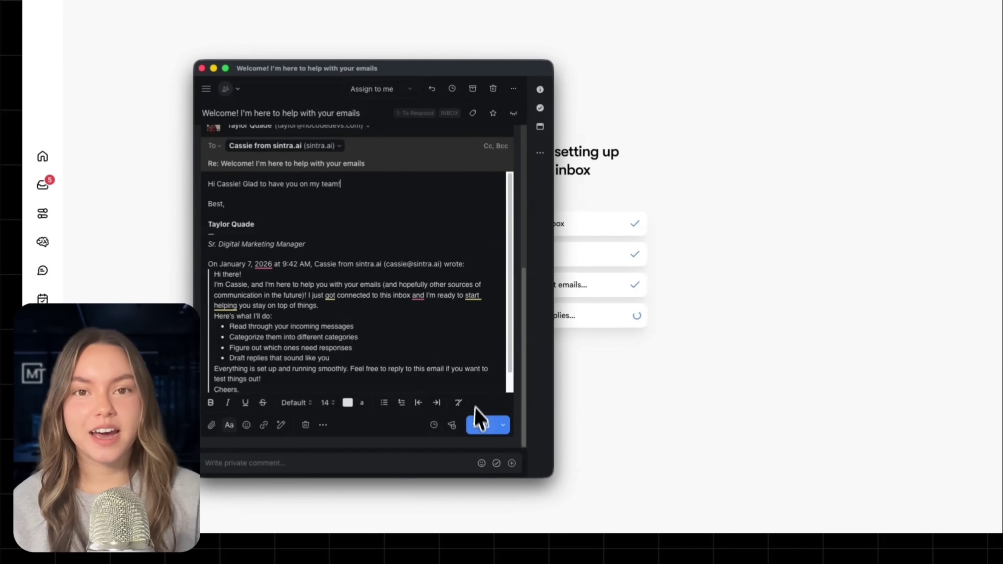
pyautogui.click(480, 426)
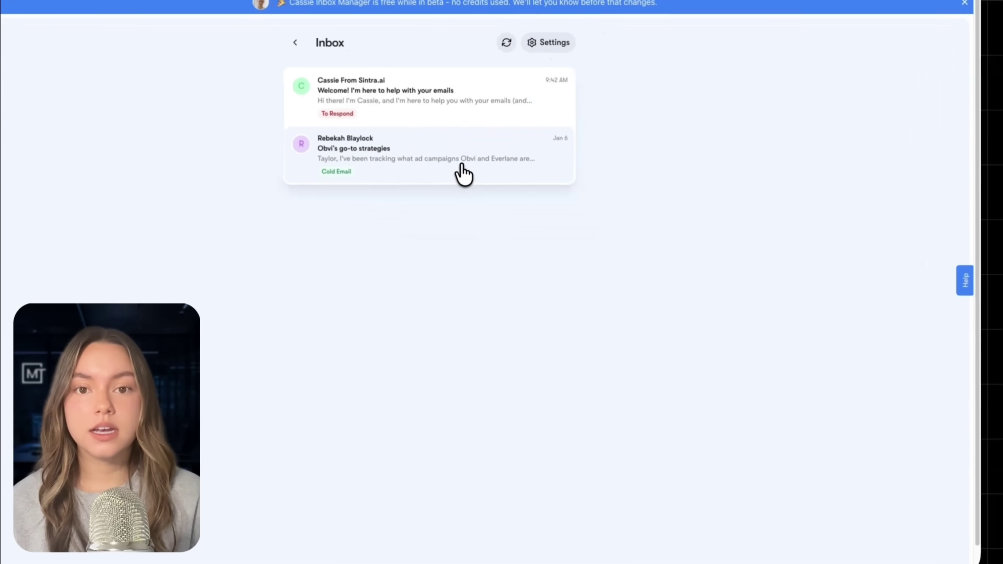
# - Open the Obvi's go-to strategies cold email and pull up its drafted reply
pyautogui.click(537, 209)
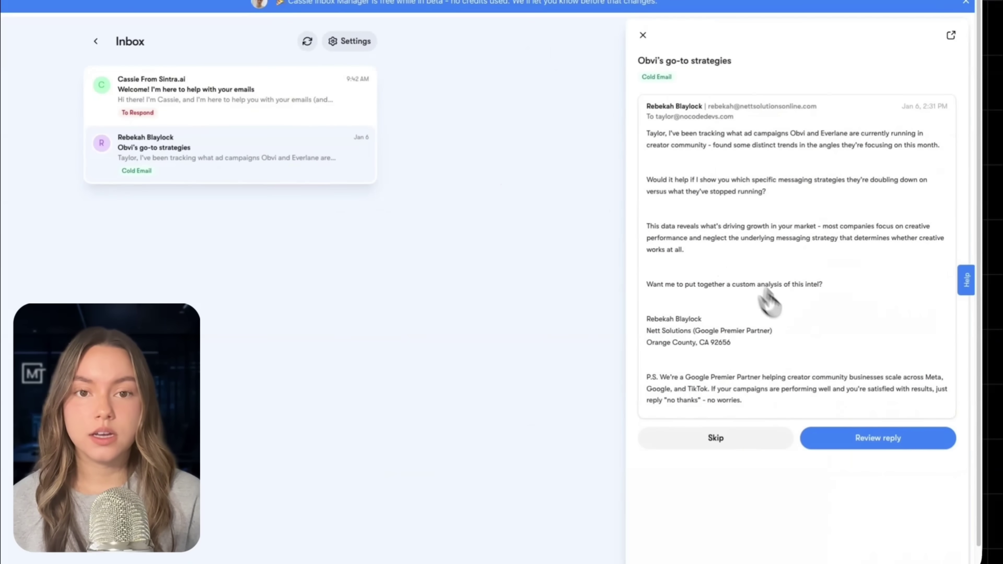
pyautogui.click(830, 443)
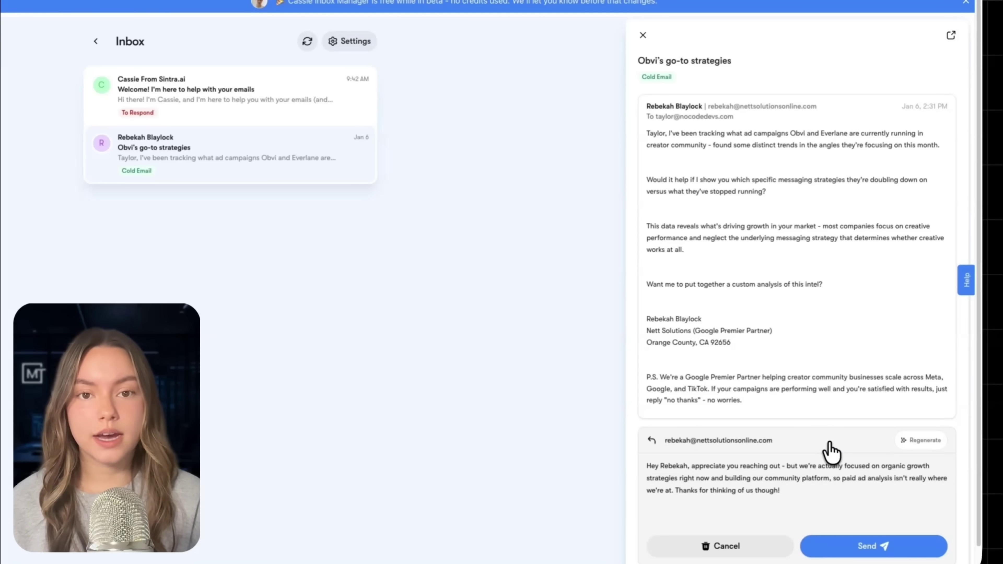
pyautogui.scroll(-1, 830, 448)
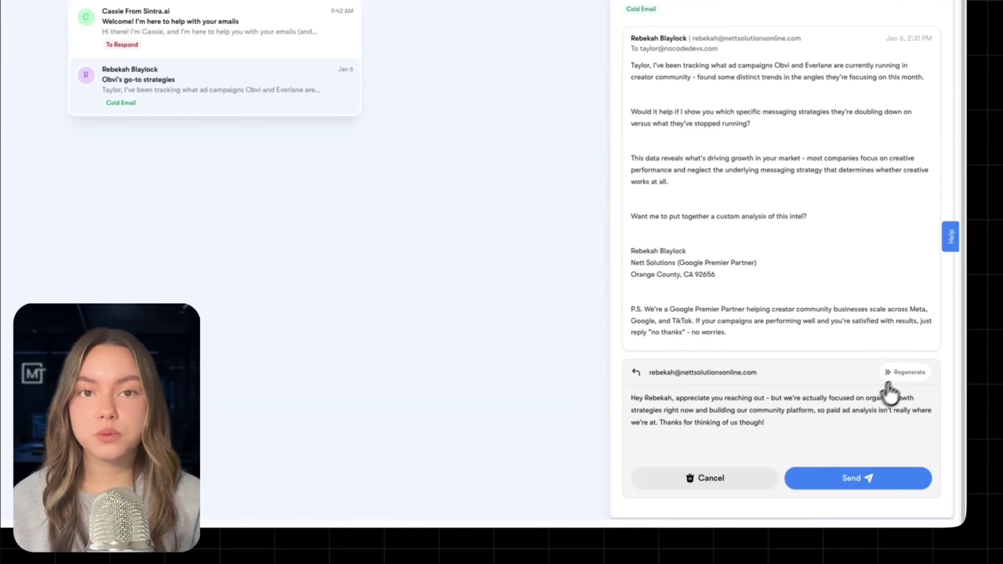
# - Regenerate the draft with pasted instructions for a polite, professional, friendly decline
pyautogui.click(904, 375)
pyautogui.click(745, 403)
pyautogui.hotkey('ctrl', 'v')
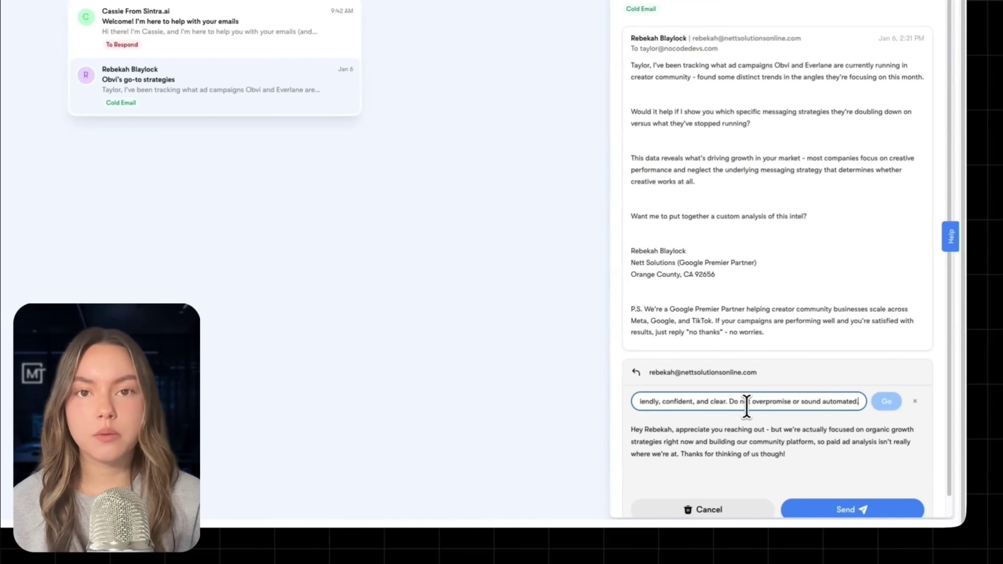
pyautogui.click(890, 403)
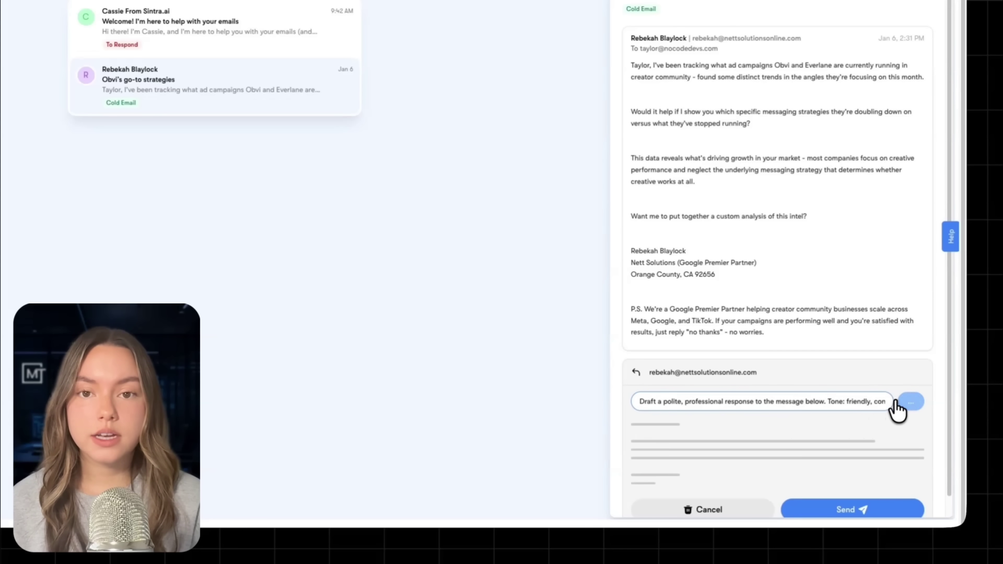
pyautogui.scroll(-1, 871, 340)
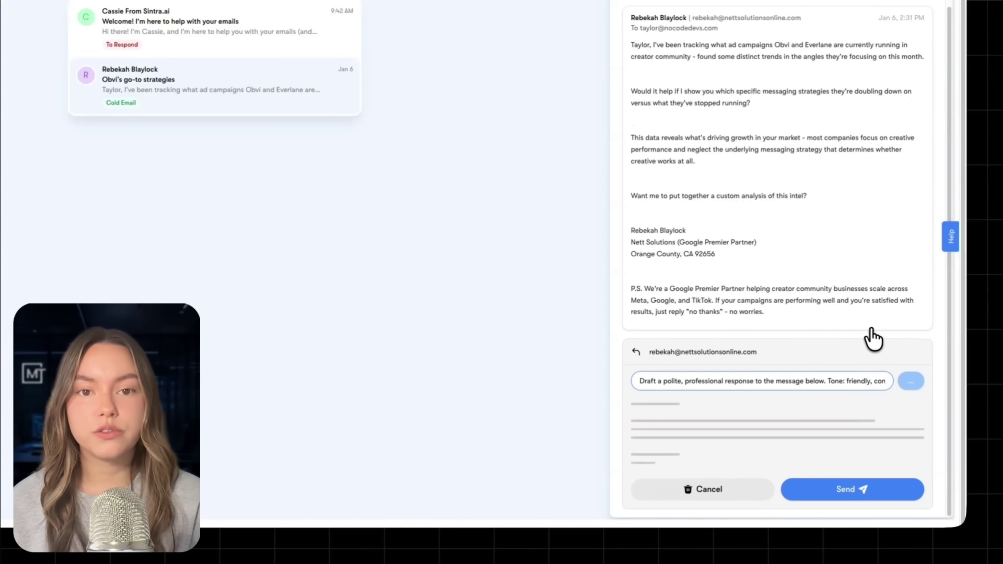